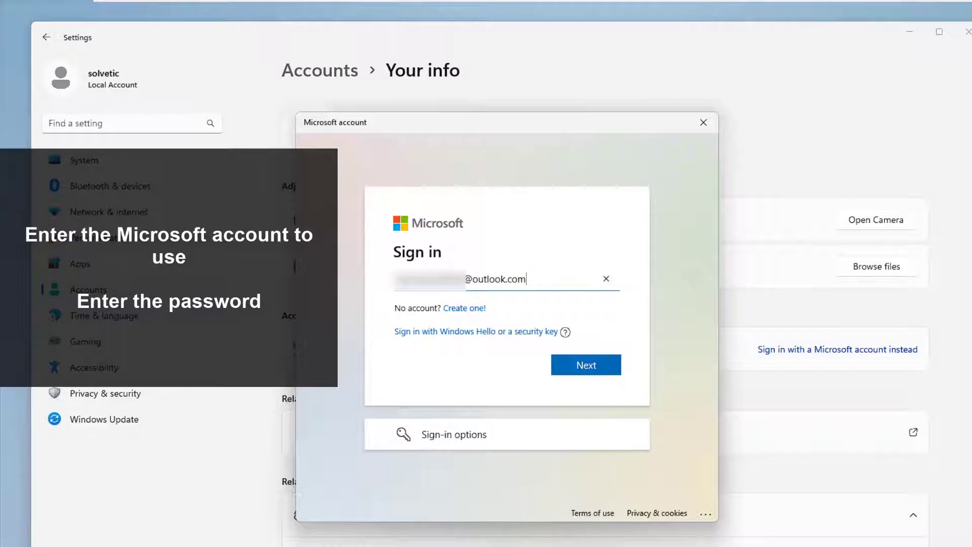
# - Continue with the entered Microsoft account, fill in the account password and sign in
pyautogui.click(586, 379)
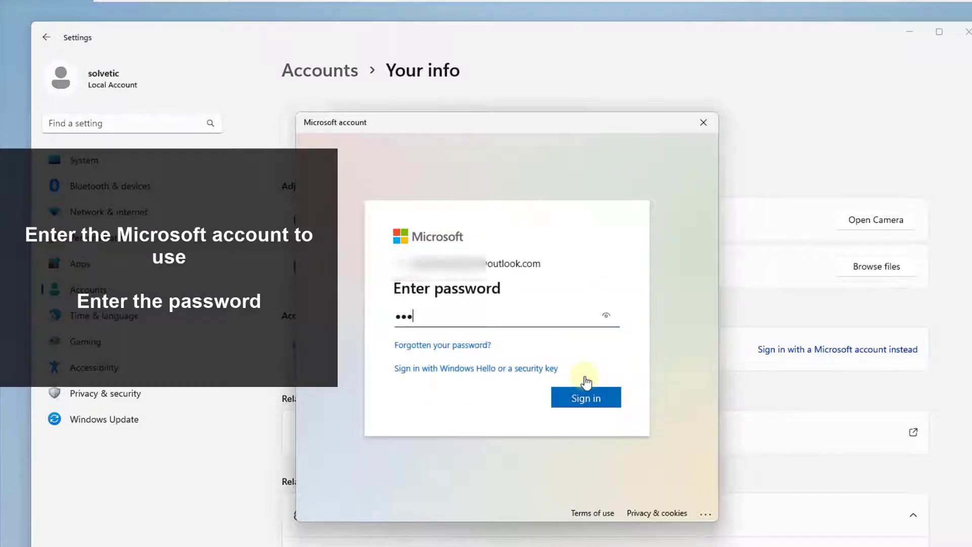
pyautogui.write('•••••••••••')
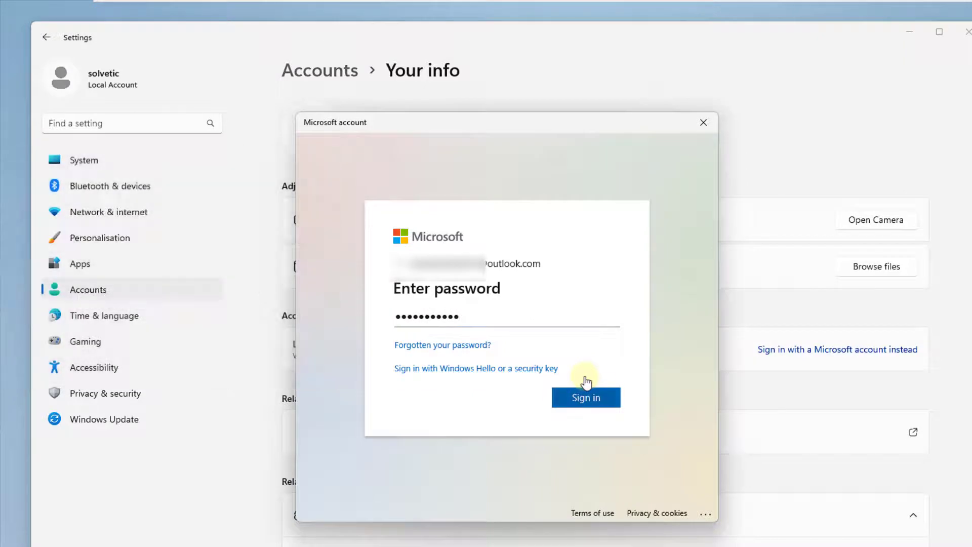
pyautogui.click(584, 393)
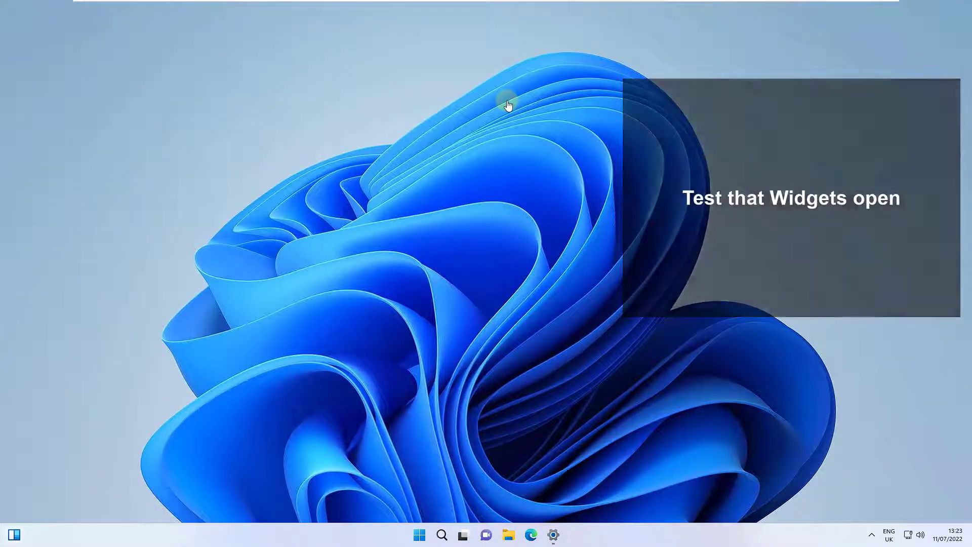
# - Open the Widgets board to test it, and close the Taskbar personalisation settings
pyautogui.press('super+w')
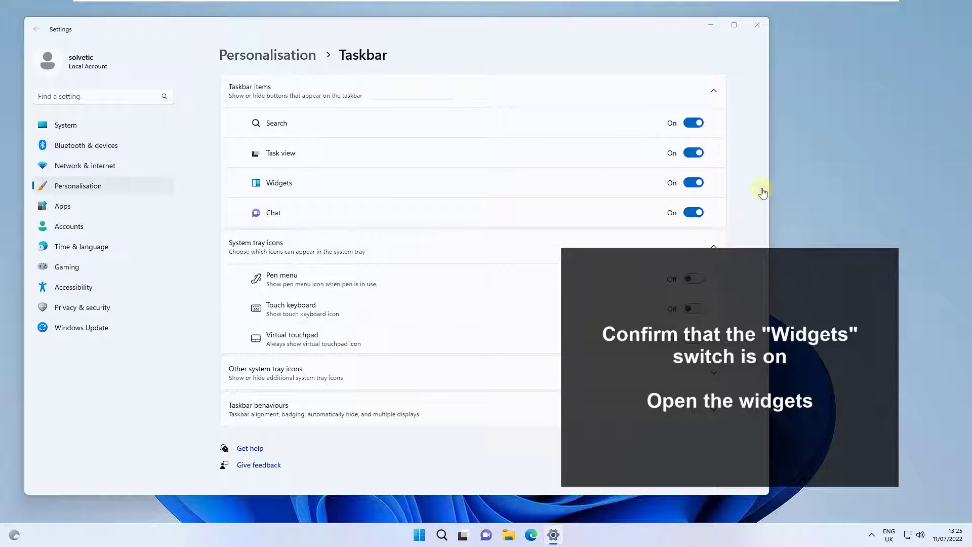
pyautogui.click(757, 25)
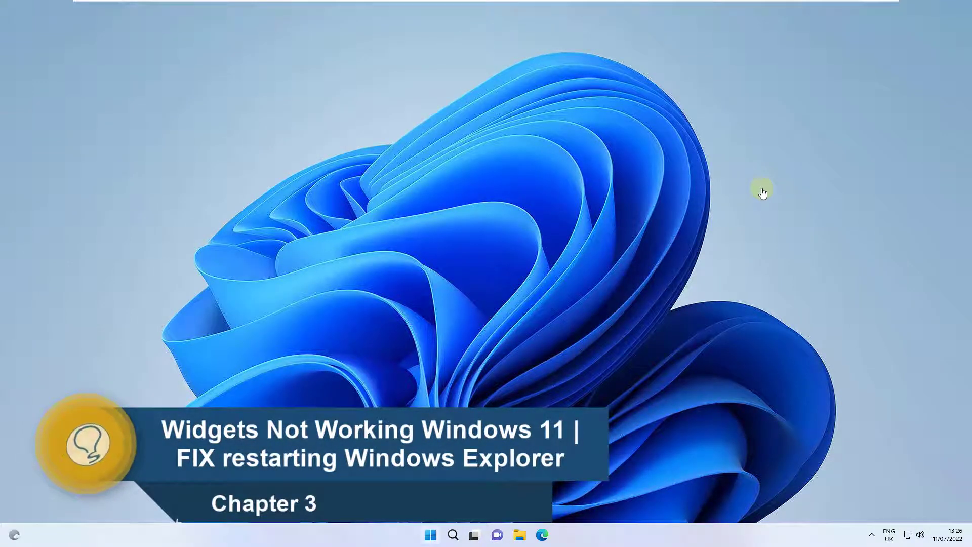
# - Restart the Windows Explorer process in Task Manager and close Task Manager
pyautogui.press('super+x')
pyautogui.press('t')
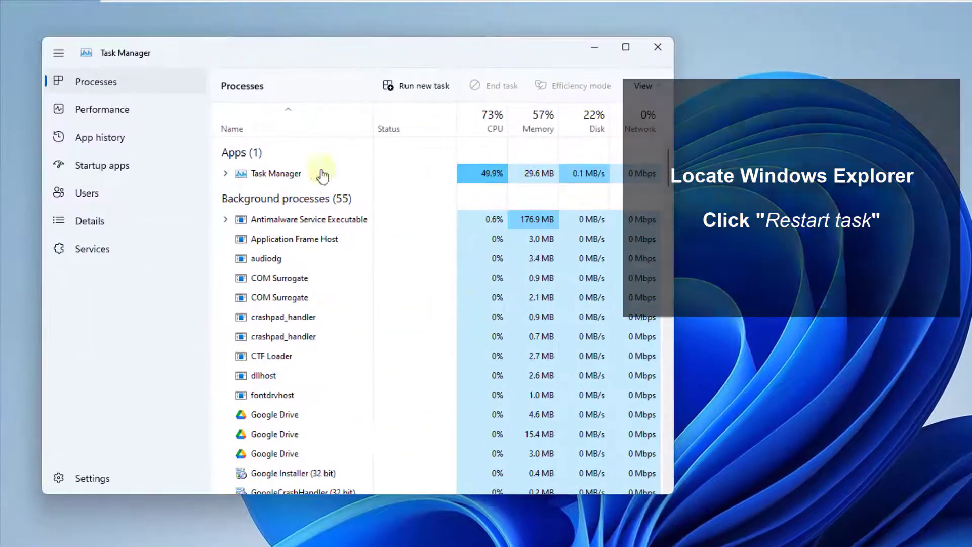
pyautogui.scroll(-16, 323, 74)
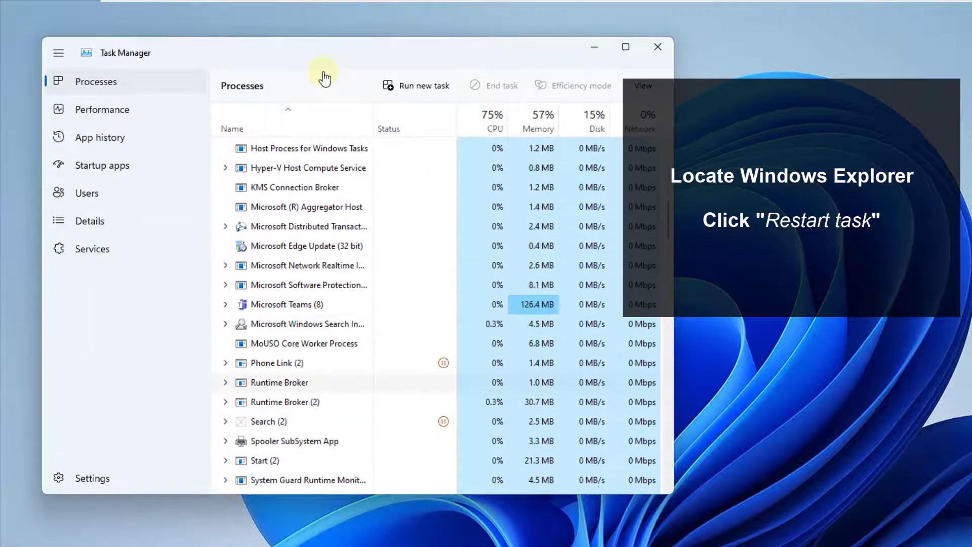
pyautogui.scroll(-12, 323, 76)
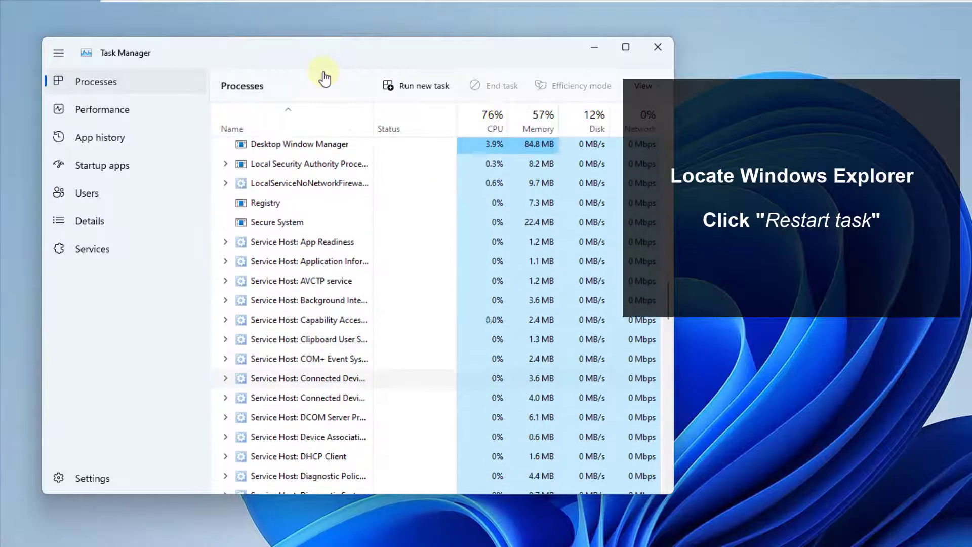
pyautogui.scroll(-15, 324, 77)
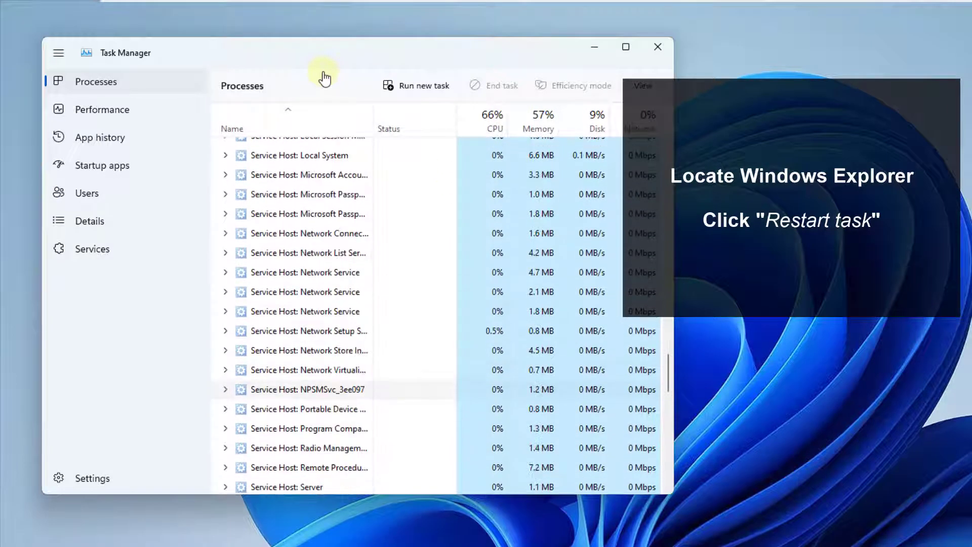
pyautogui.scroll(-8, 324, 77)
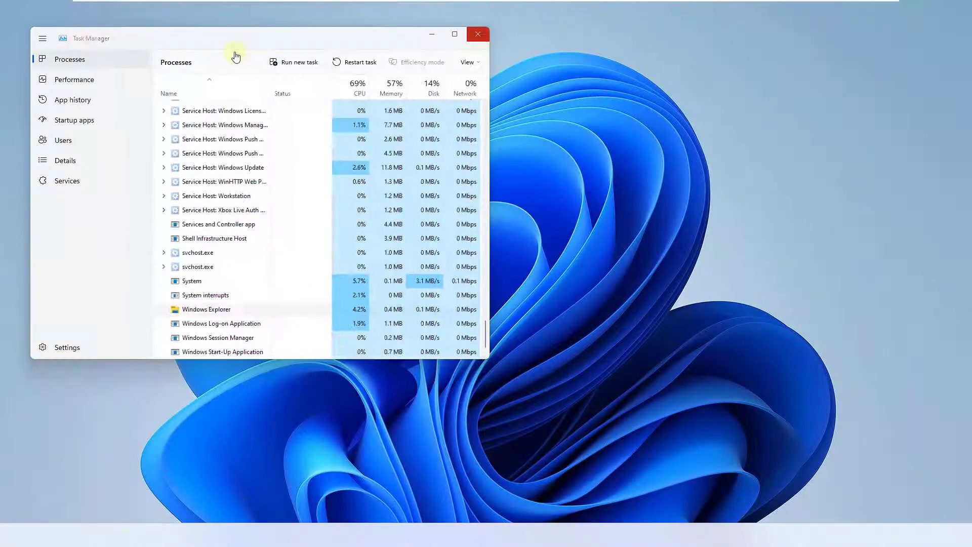
pyautogui.click(478, 34)
# - Open the Widgets board to check it after the Explorer restart, and dismiss it
pyautogui.press('super+s')
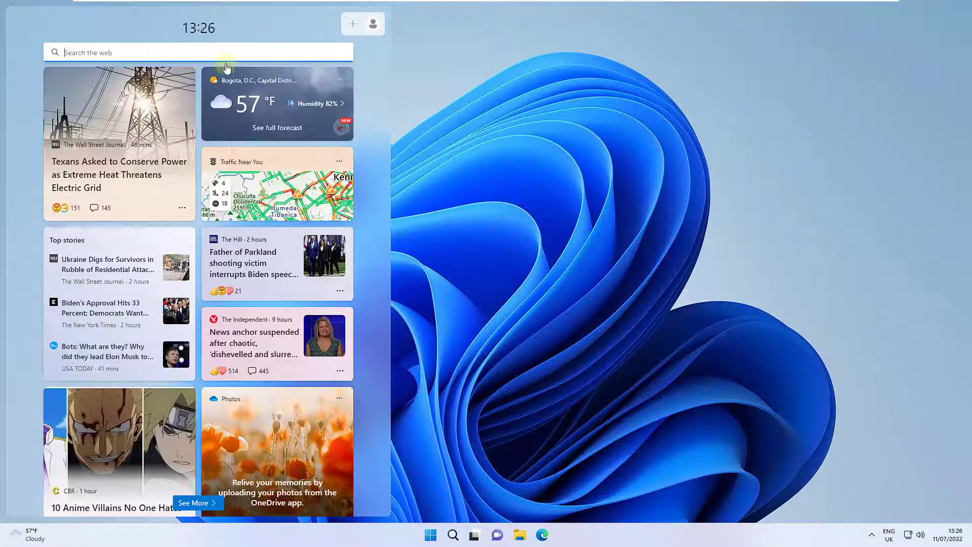
pyautogui.click(527, 247)
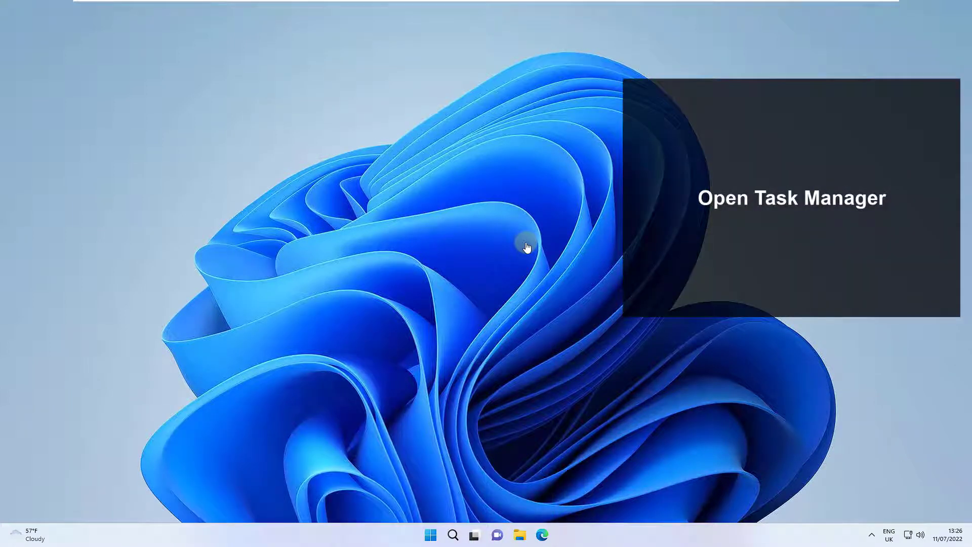
# - Locate the Widgets process among the background processes in Task Manager and end its task
pyautogui.press('super+x')
pyautogui.press('t')
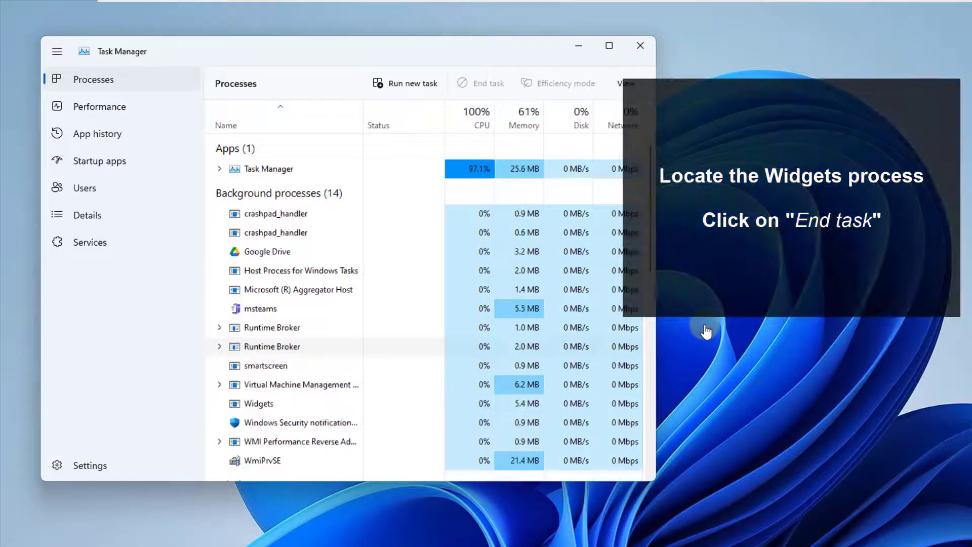
pyautogui.scroll(-8, 422, 303)
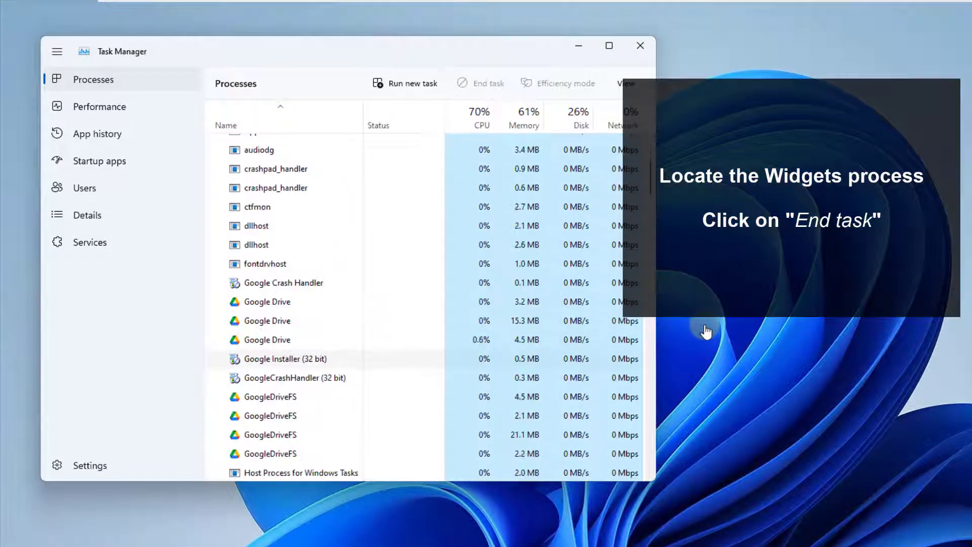
pyautogui.scroll(-6, 304, 375)
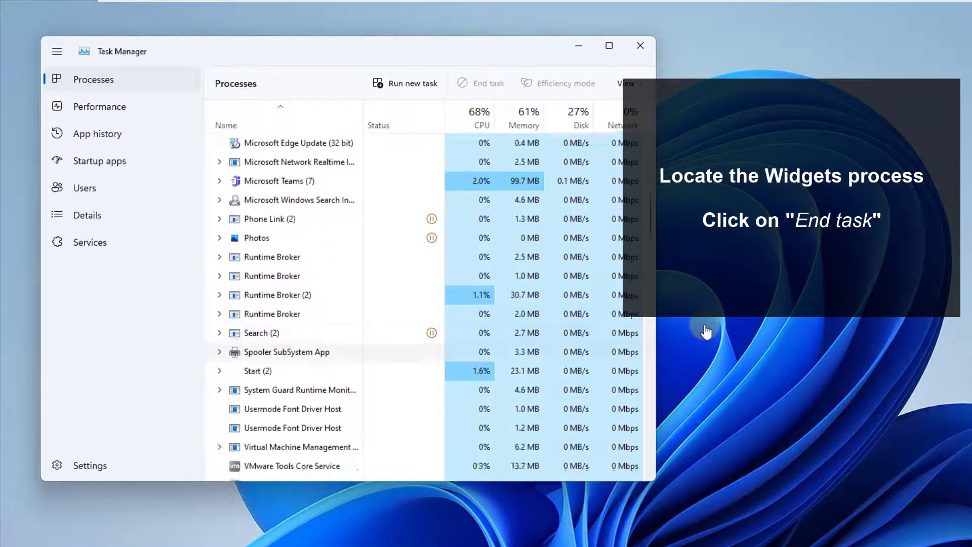
pyautogui.click(263, 402)
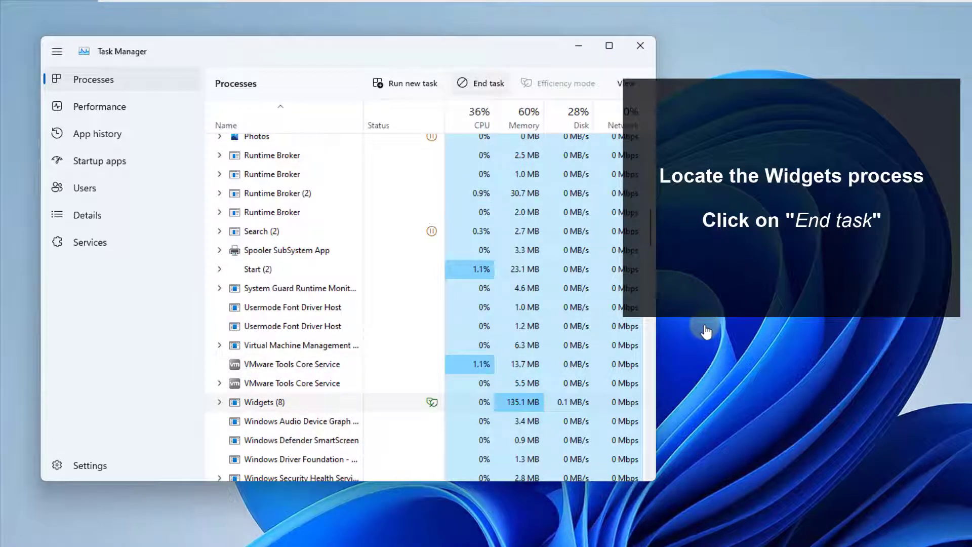
pyautogui.click(481, 83)
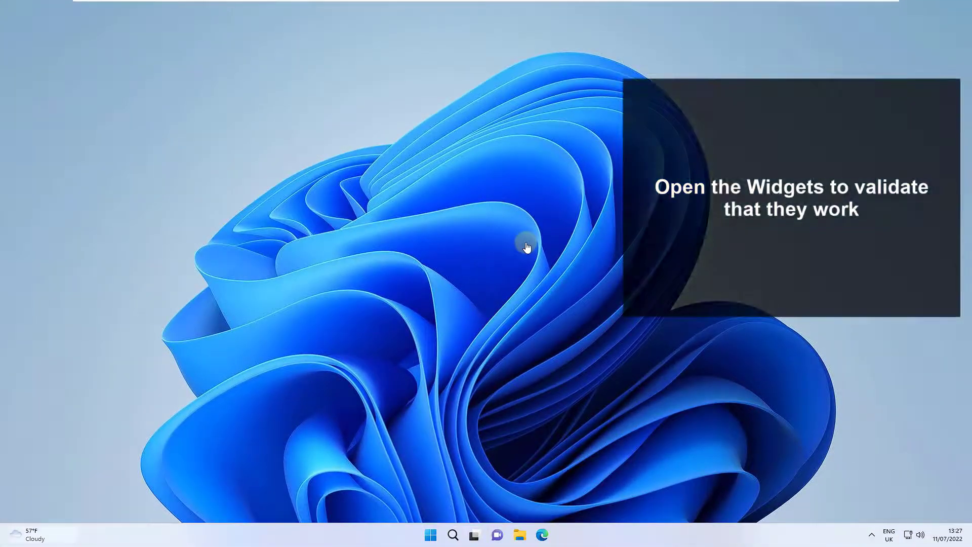
# - Reopen the Widgets board to check it after ending its process, and dismiss it
pyautogui.press('super+w')
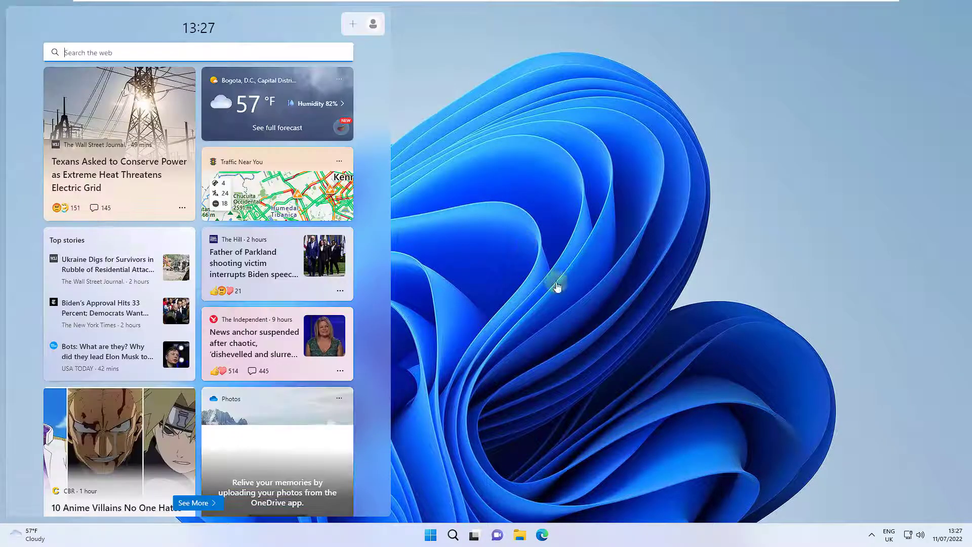
pyautogui.click(532, 207)
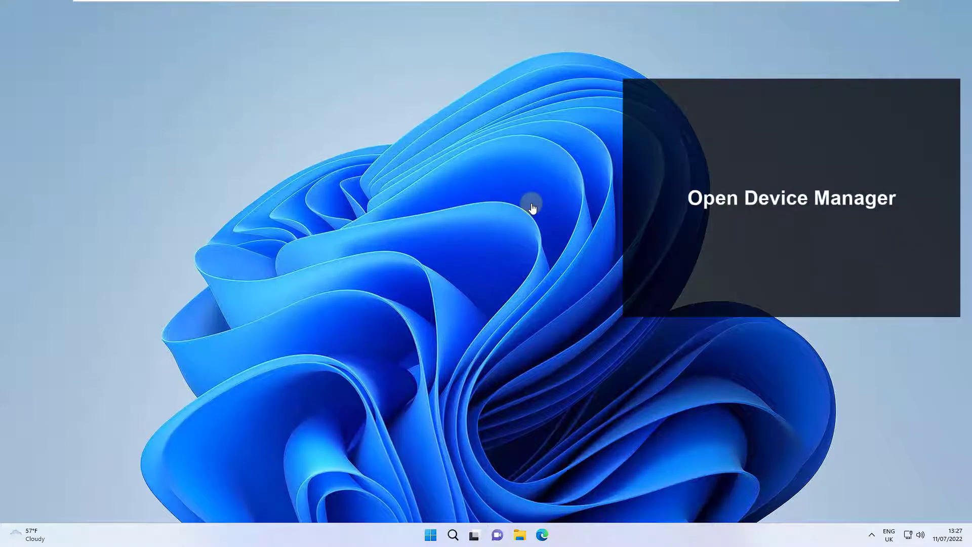
# - Bring up the Disable device option for the VMware SVGA 3D display adaptor in Device Manager, leave it unapplied and close Device Manager
pyautogui.press('super+x')
pyautogui.press('m')
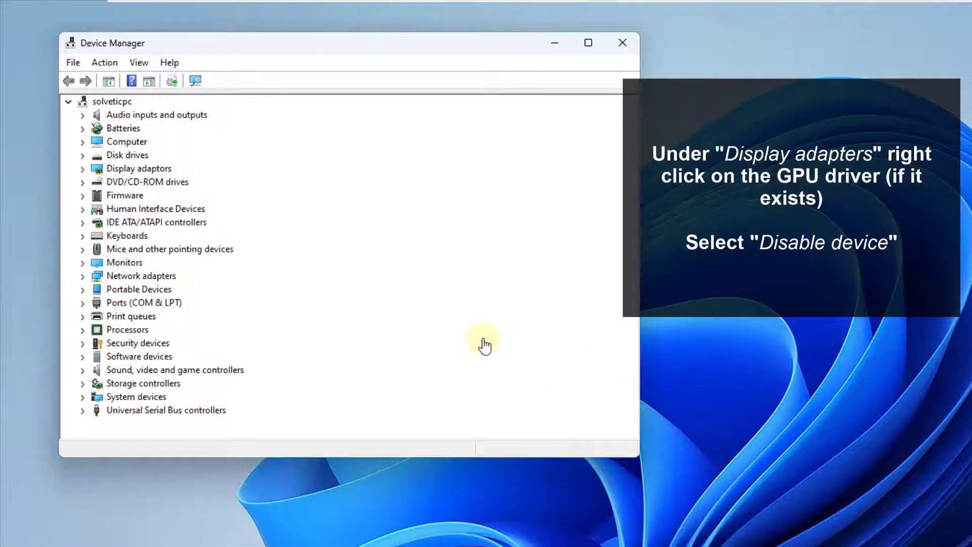
pyautogui.click(82, 169)
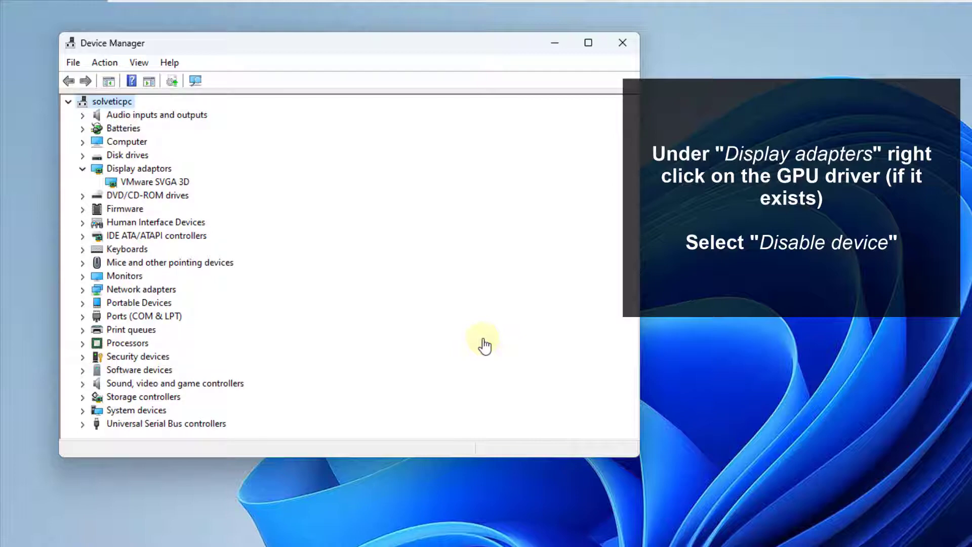
pyautogui.rightClick(132, 183)
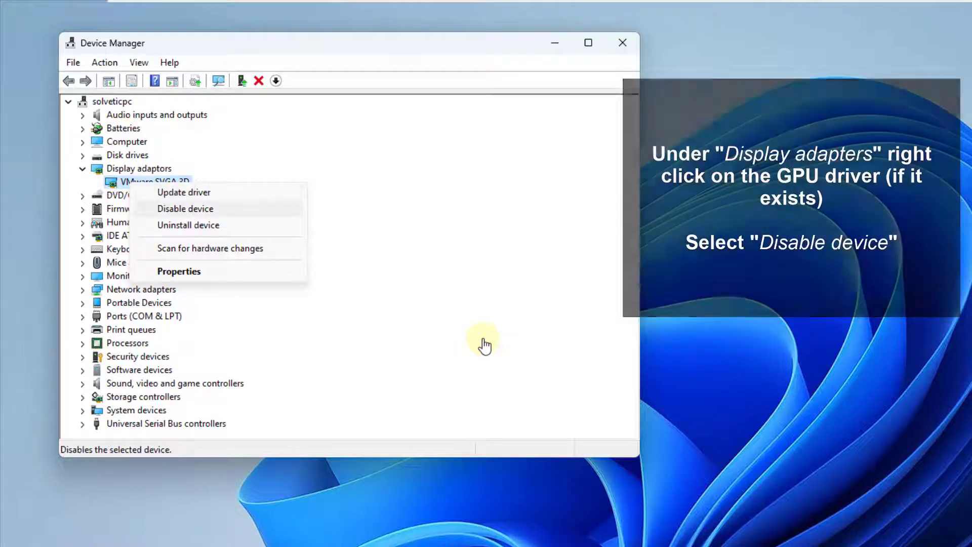
pyautogui.click(485, 346)
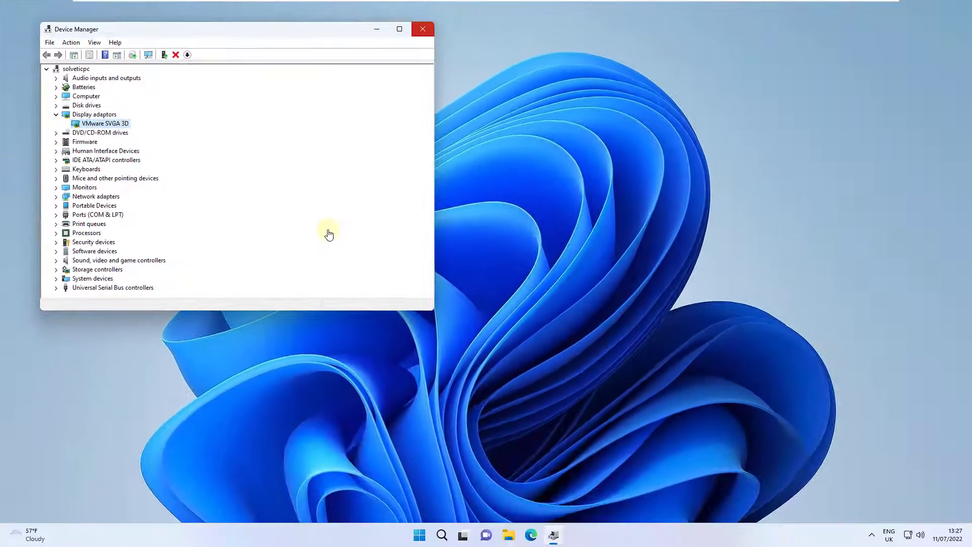
pyautogui.click(423, 28)
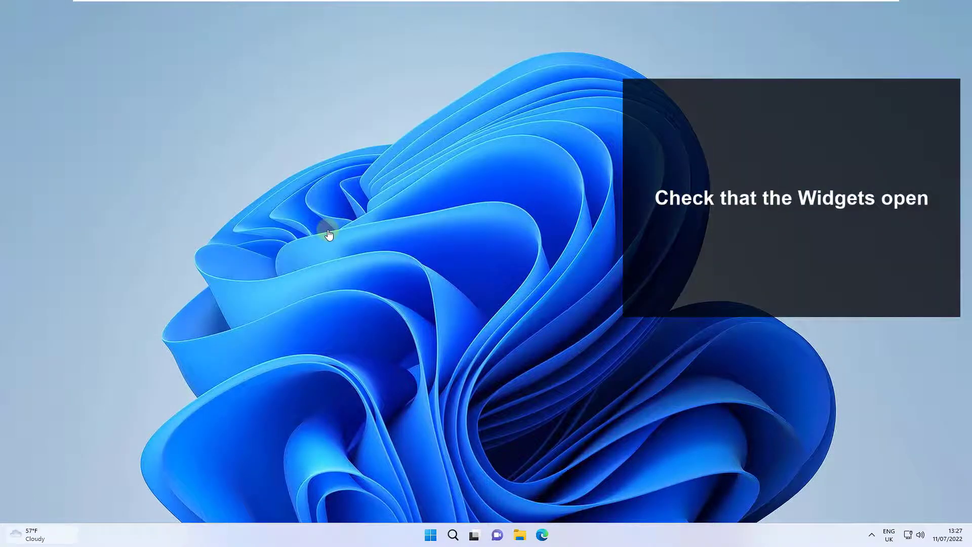
# - Open the Widgets board to check that it loads, and close it
pyautogui.press('super+w')
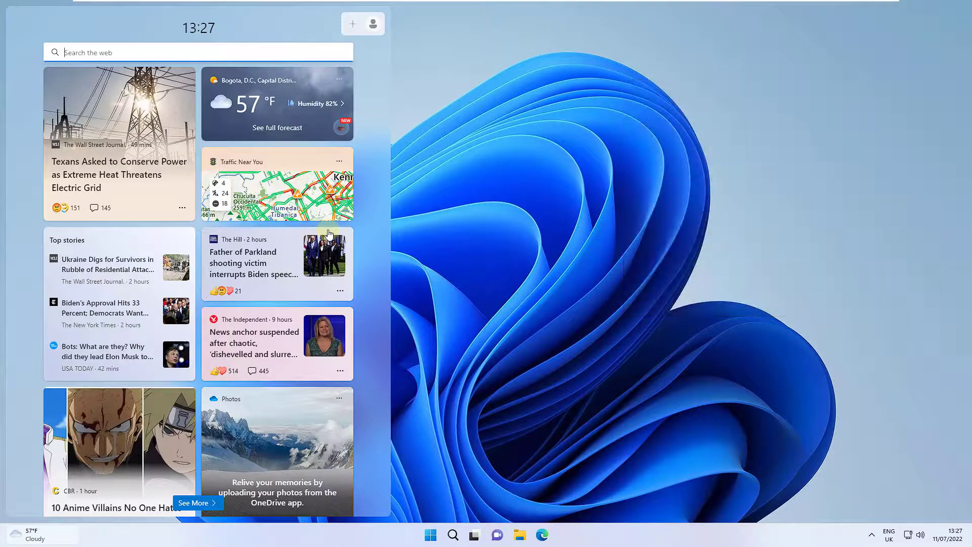
pyautogui.press('super+w')
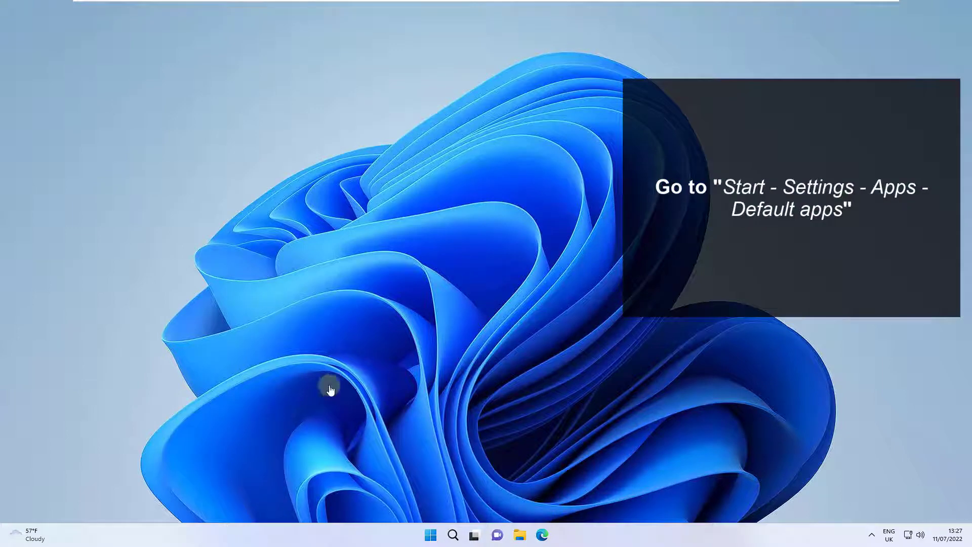
# - Go to the Default apps settings in Windows and open the page for choosing defaults by file type
pyautogui.click(430, 535)
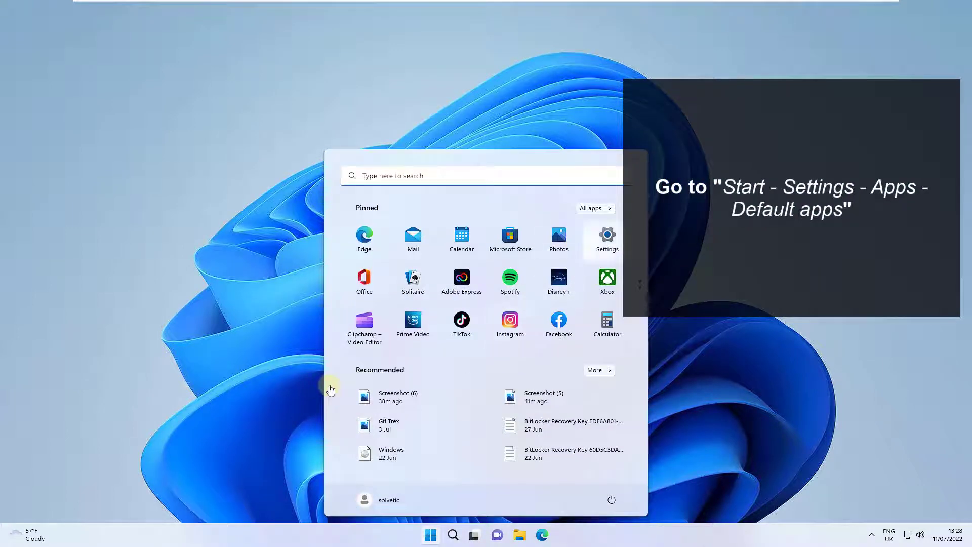
pyautogui.click(607, 238)
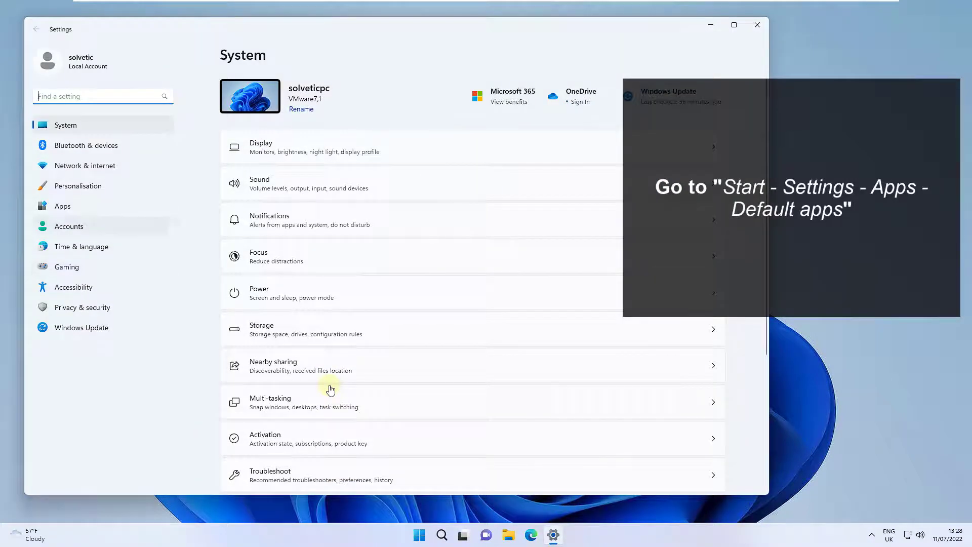
pyautogui.click(63, 207)
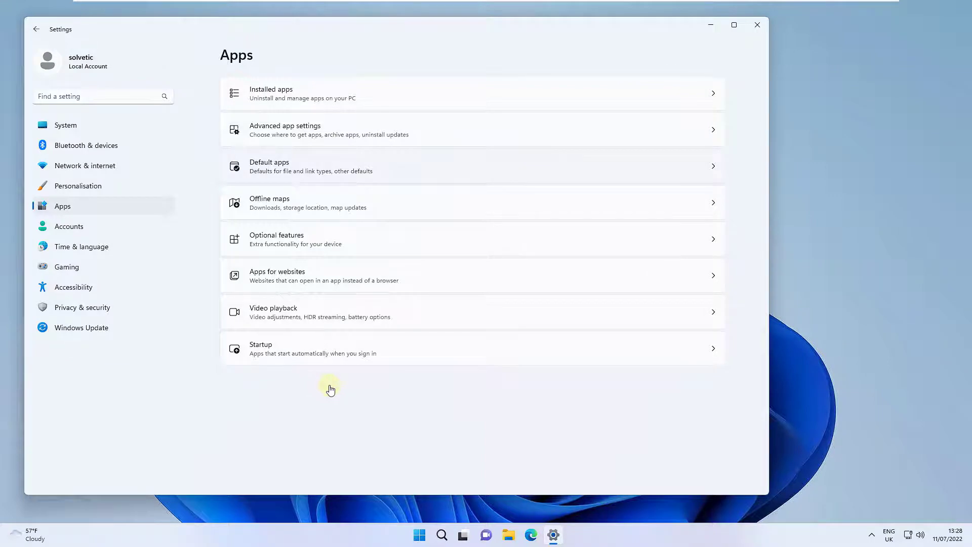
pyautogui.click(311, 166)
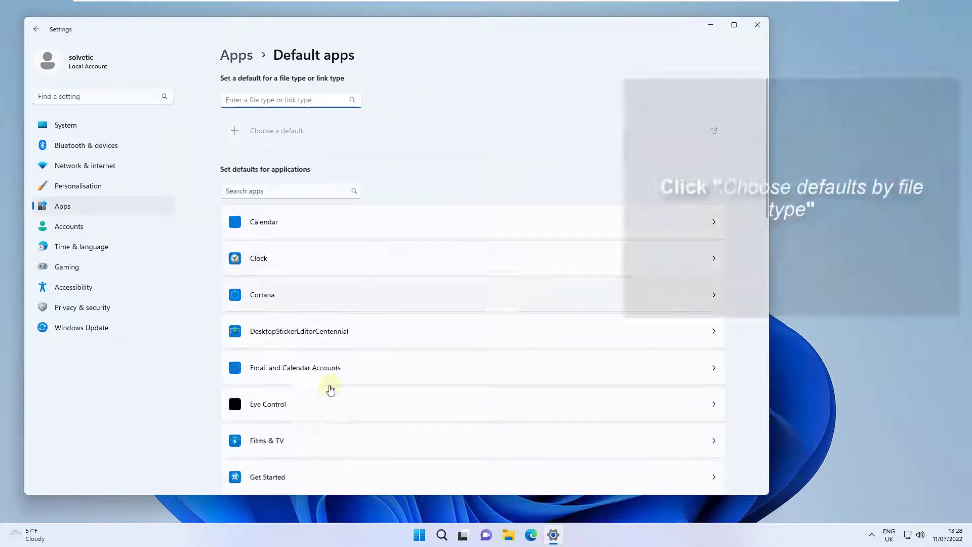
pyautogui.scroll(-20, 330, 389)
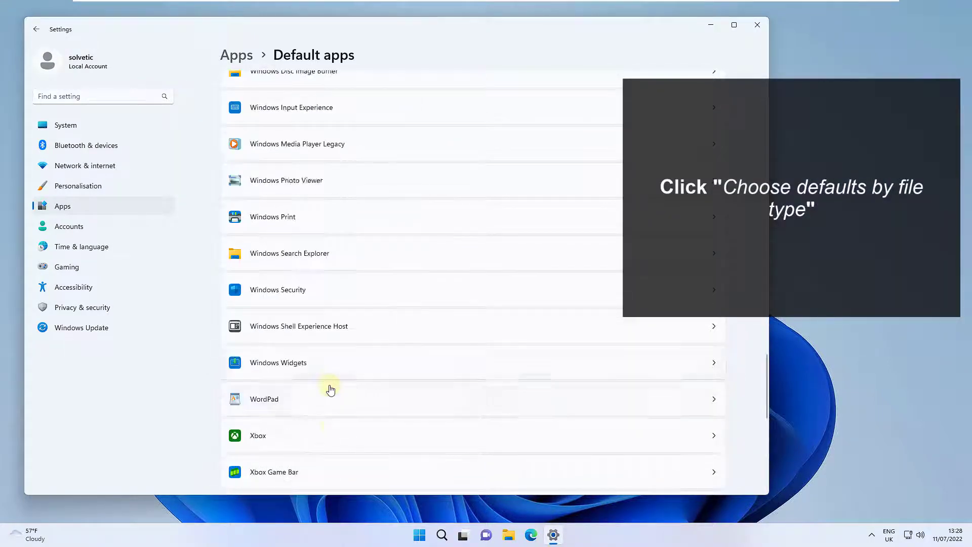
pyautogui.scroll(-8, 330, 389)
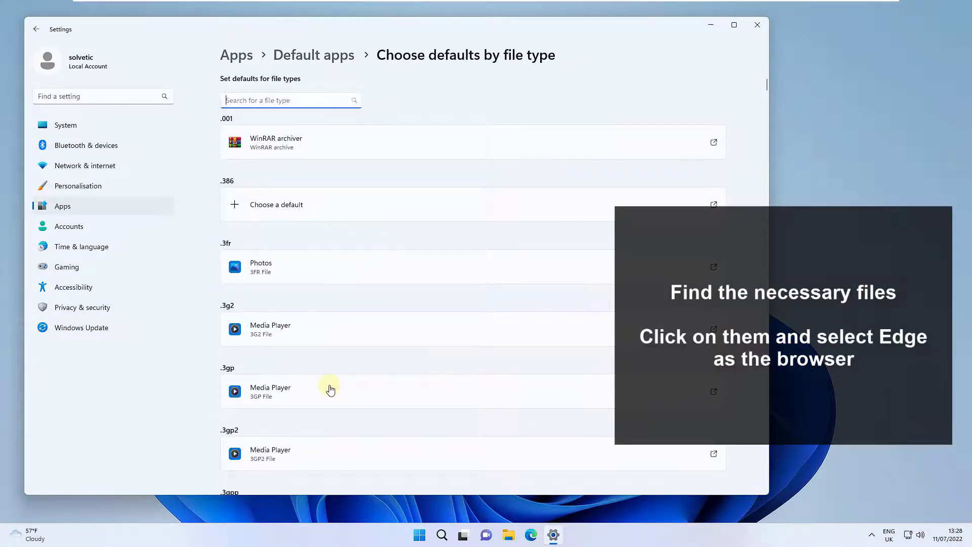
# - Search the file types for html and set Microsoft Edge as the default app for .html files
pyautogui.write('ml')
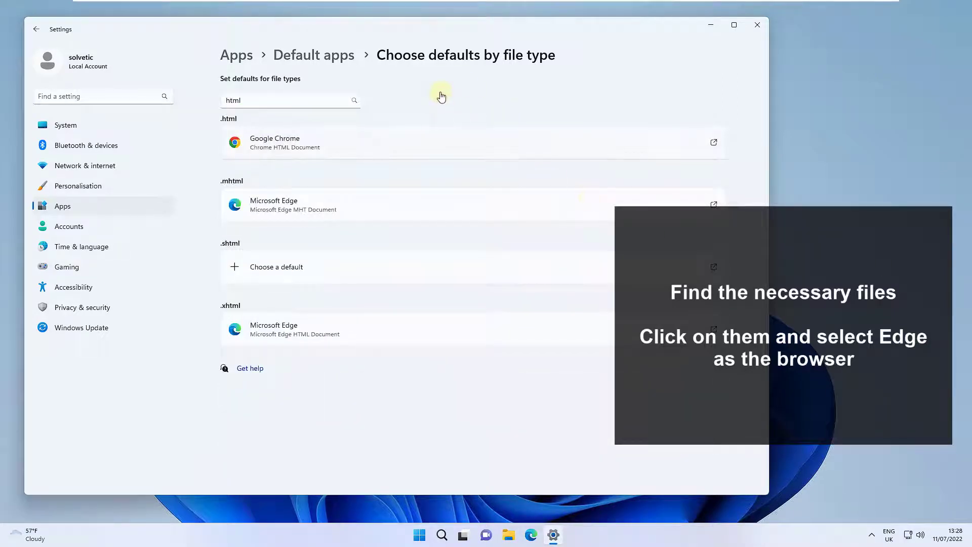
pyautogui.click(473, 143)
pyautogui.click(483, 249)
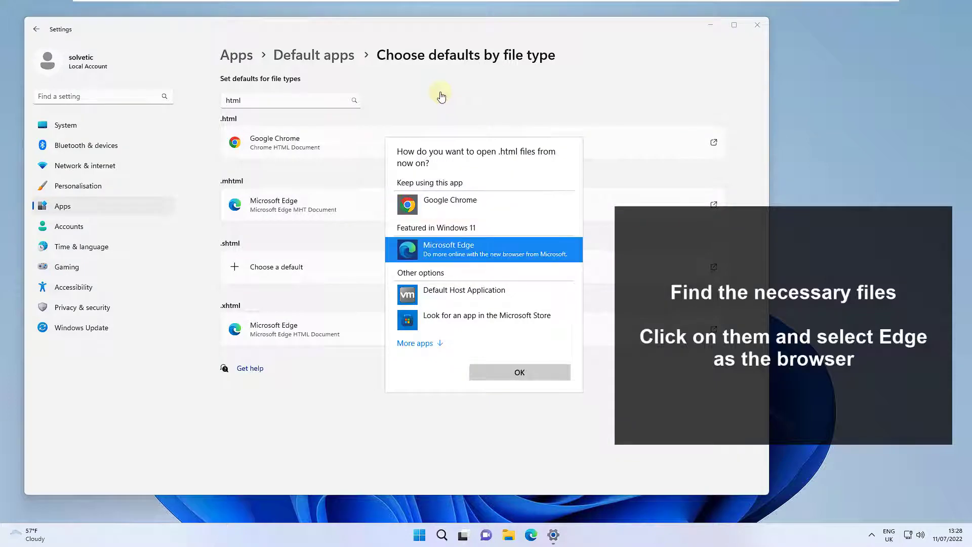
pyautogui.press('Return')
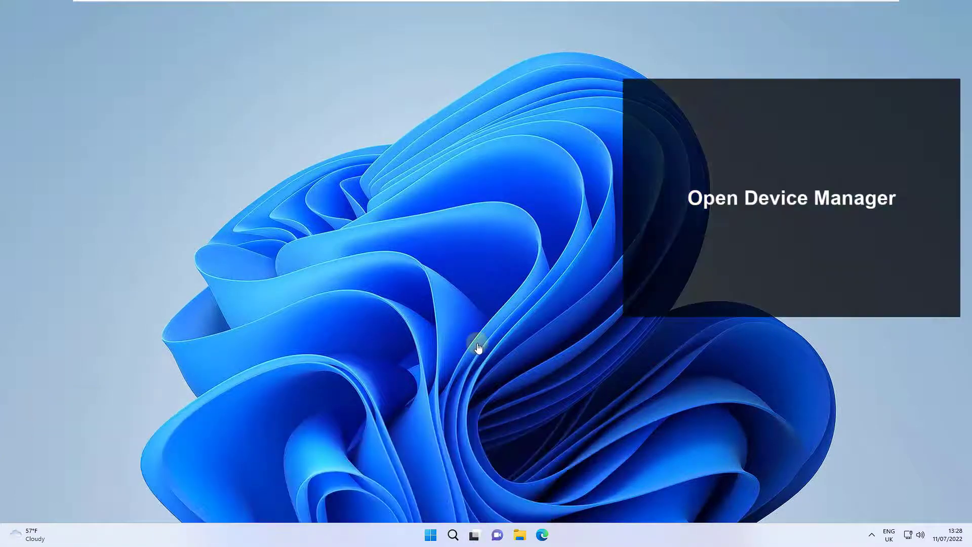
# - Run the automatic driver update search for the VMware SVGA 3D display adaptor in Device Manager, dismiss the wizard and close Device Manager
pyautogui.press('super+x')
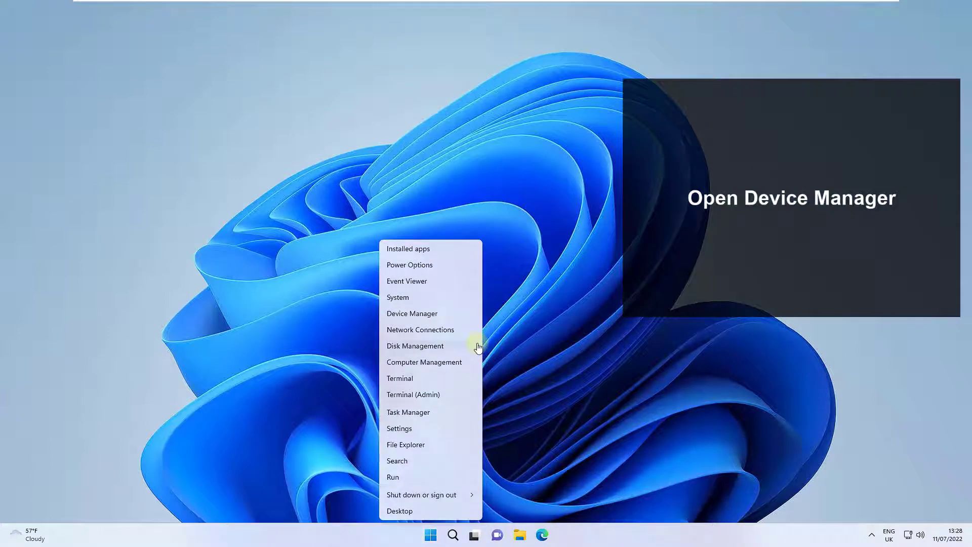
pyautogui.press('m')
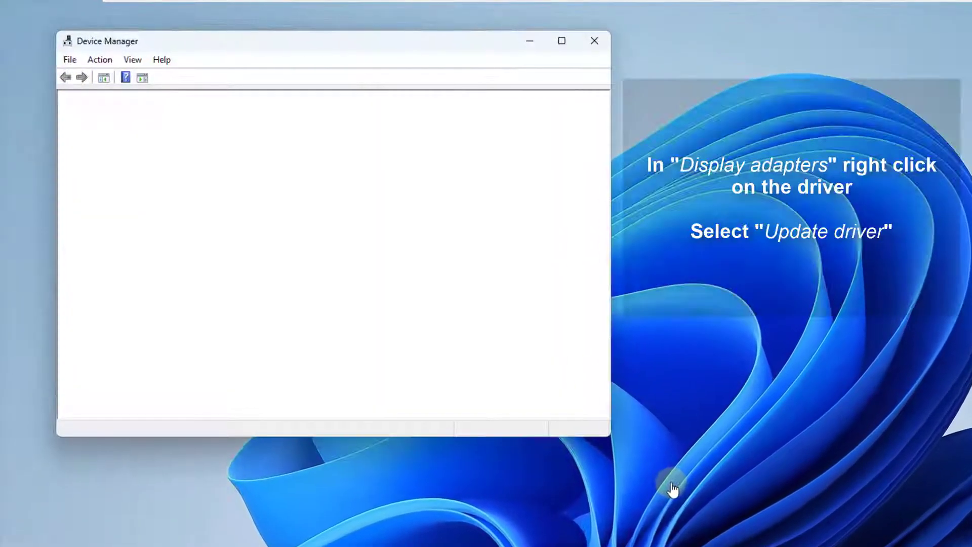
pyautogui.click(78, 162)
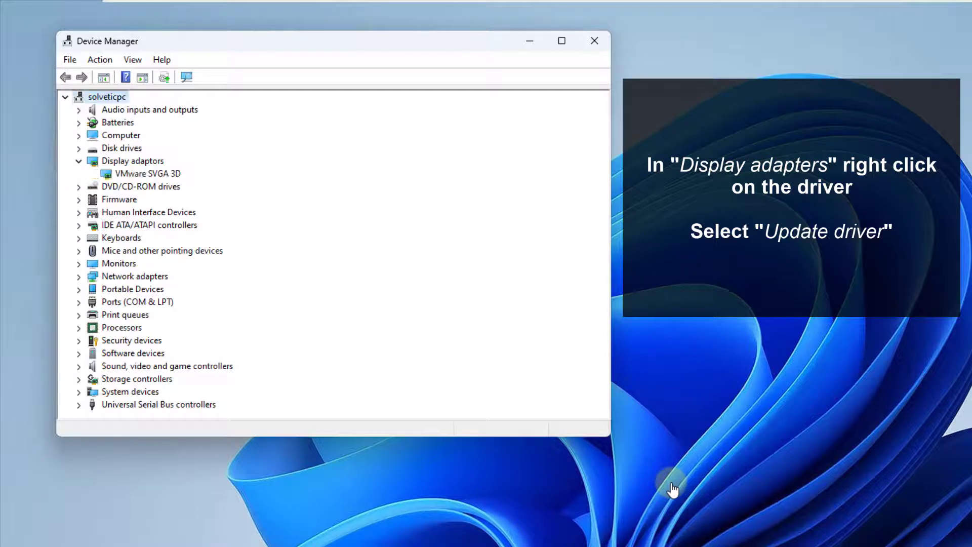
pyautogui.click(128, 173)
pyautogui.rightClick(128, 173)
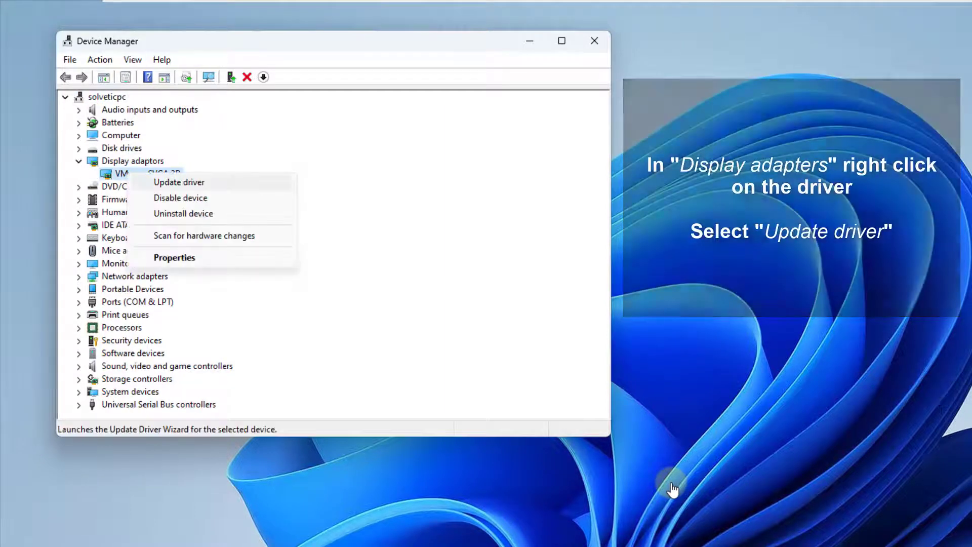
pyautogui.click(179, 182)
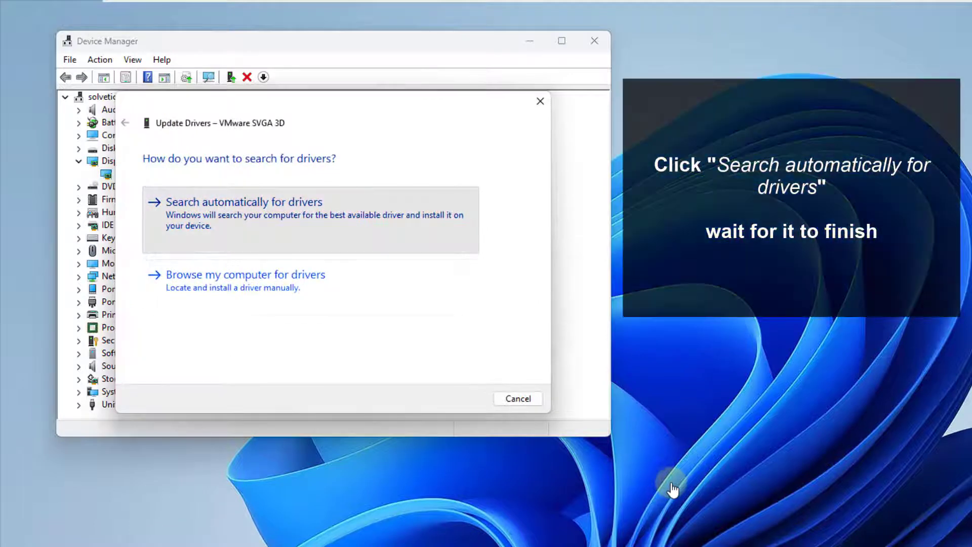
pyautogui.click(244, 202)
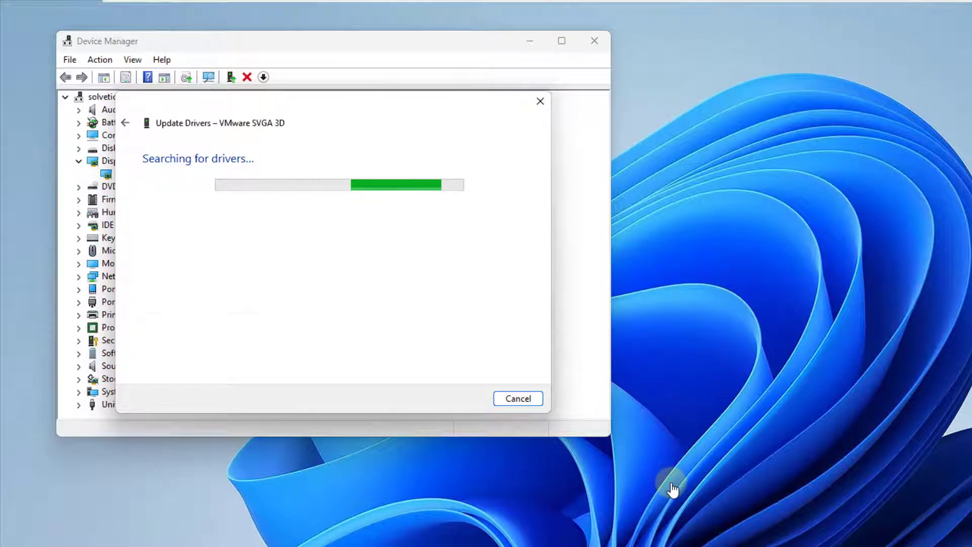
pyautogui.click(520, 398)
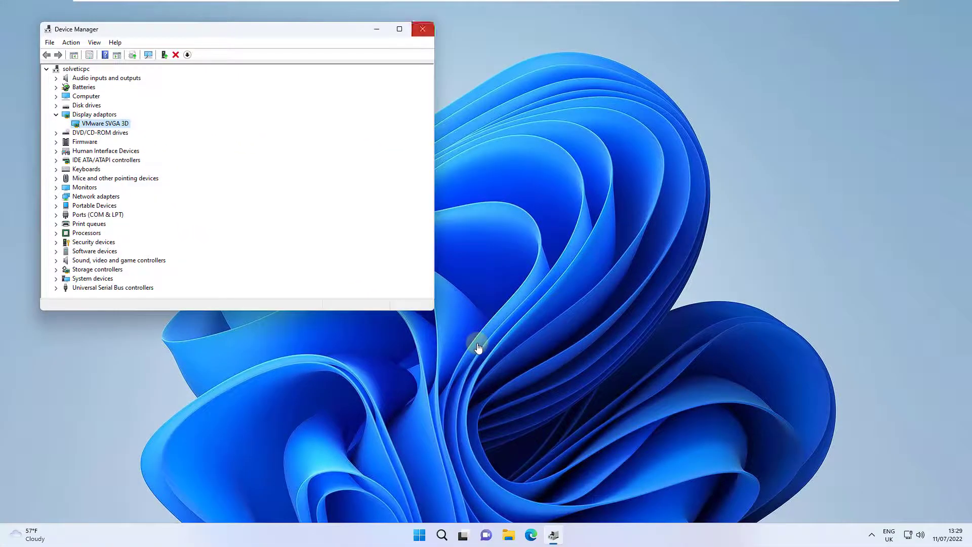
pyautogui.click(595, 40)
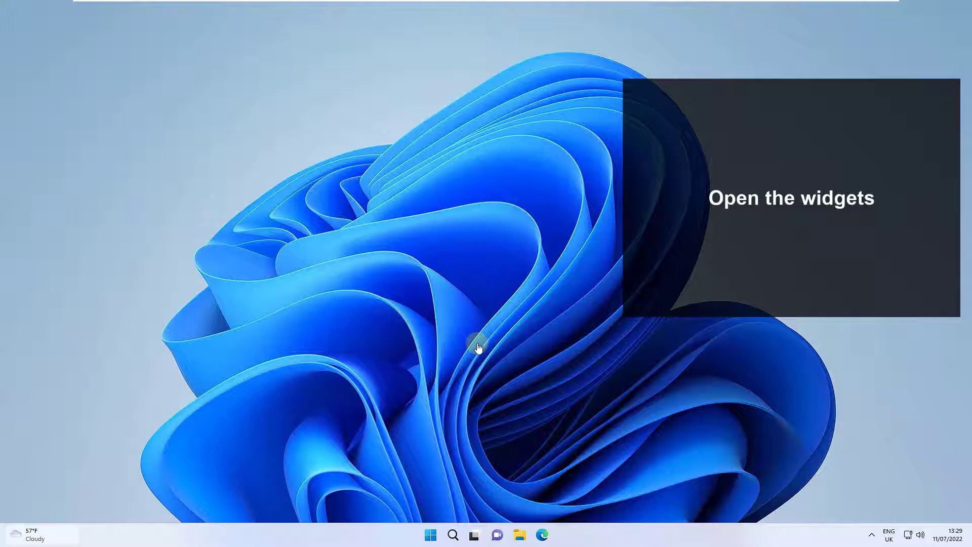
# - Open the Widgets board to check its content after the driver update search, and close it
pyautogui.press('super+w')
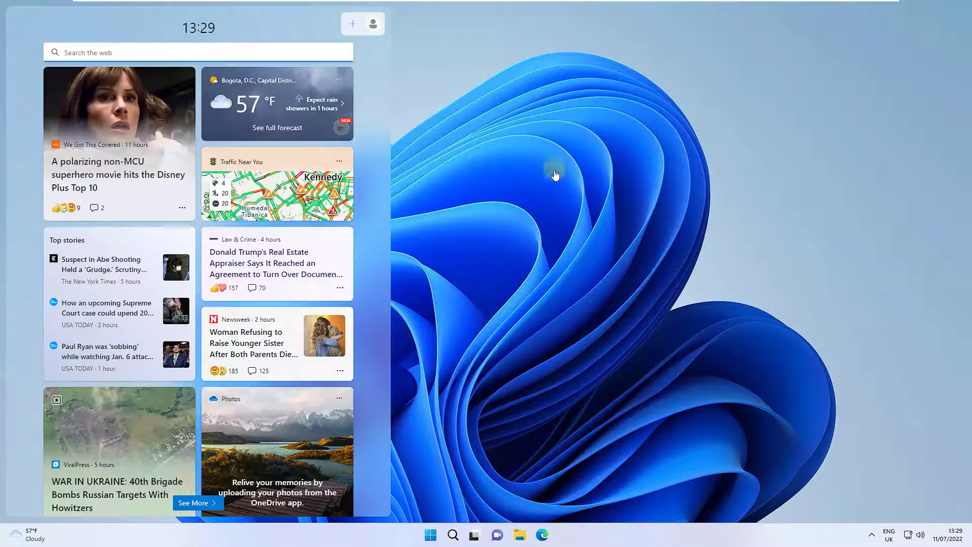
pyautogui.press('super+w')
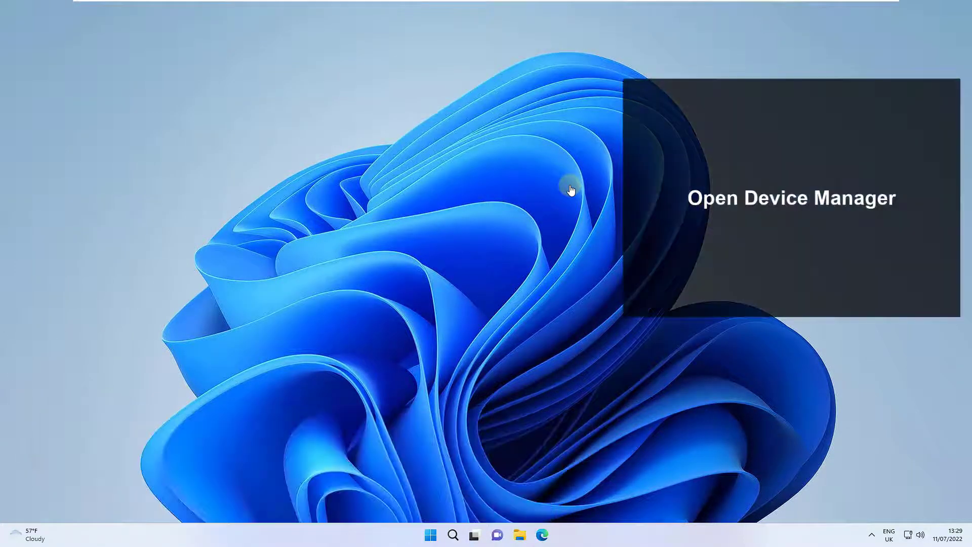
# - Disable the VMware SVGA 3D display adaptor in Device Manager and confirm the action
pyautogui.press('super+x')
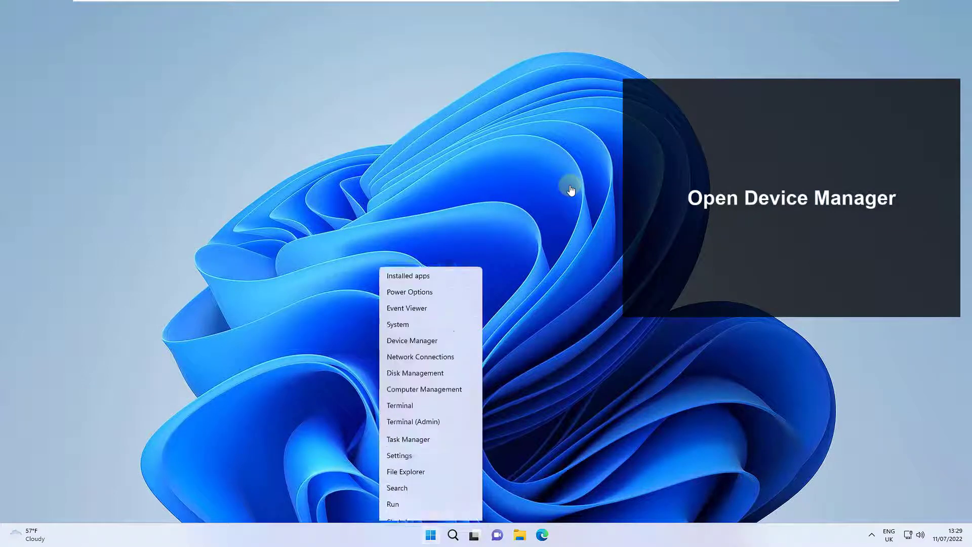
pyautogui.press('m')
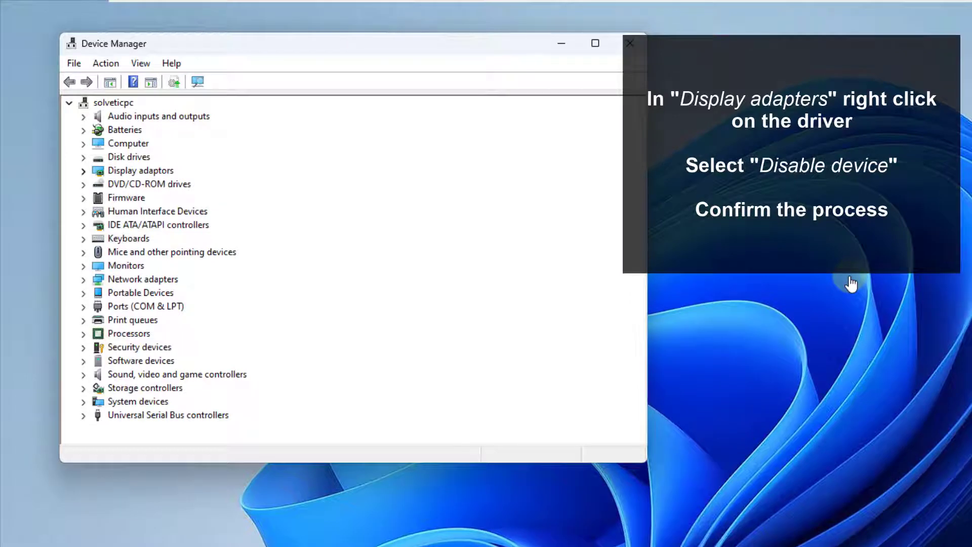
pyautogui.click(84, 171)
pyautogui.rightClick(124, 183)
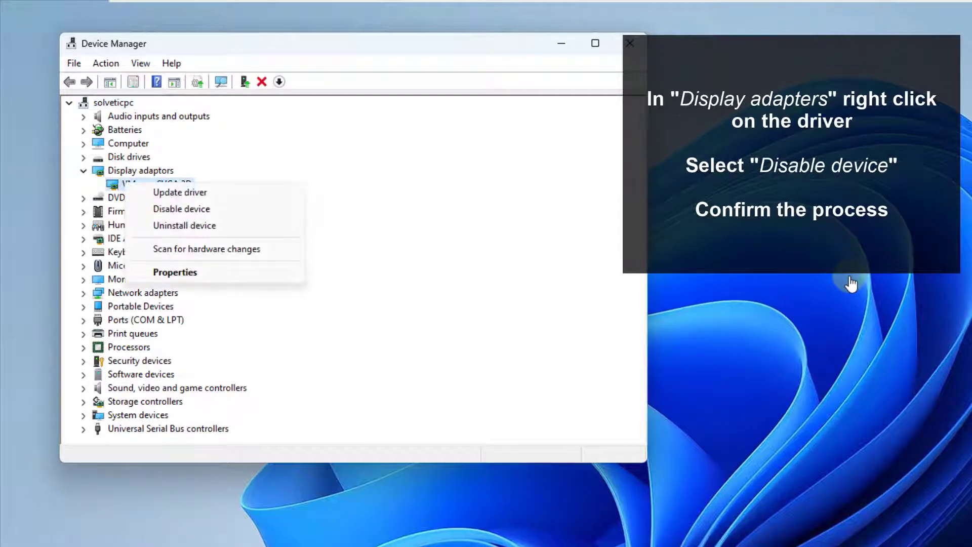
pyautogui.click(182, 209)
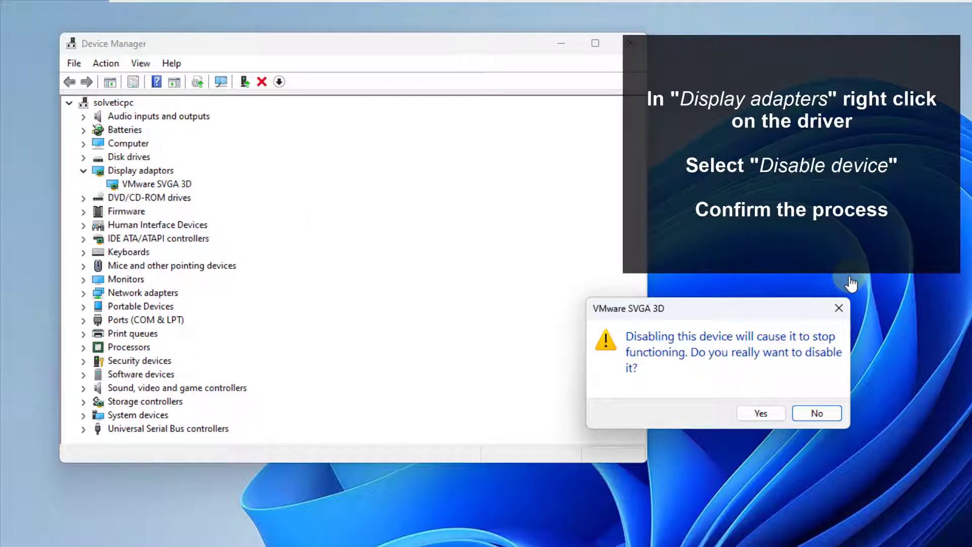
pyautogui.click(761, 412)
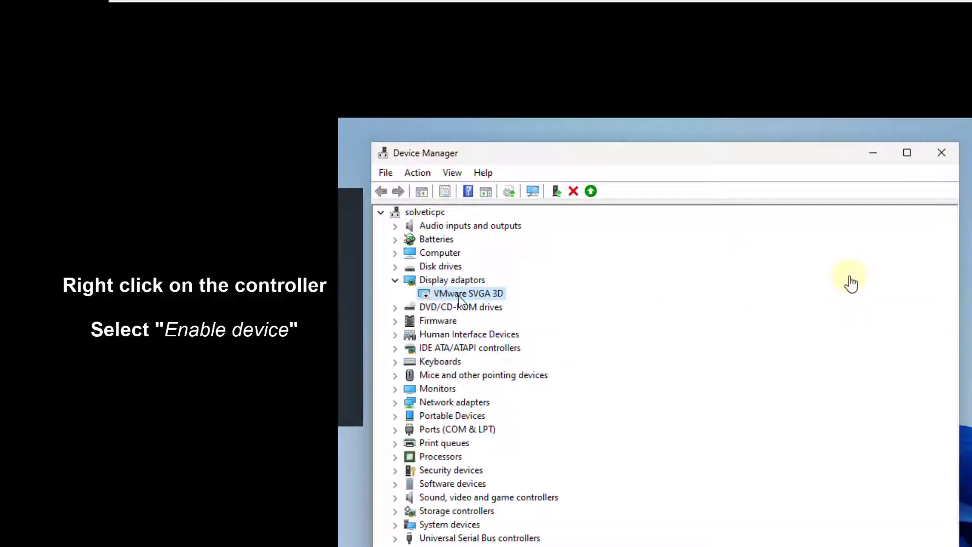
# - Re-enable the VMware SVGA 3D display adaptor and close Device Manager
pyautogui.rightClick(458, 297)
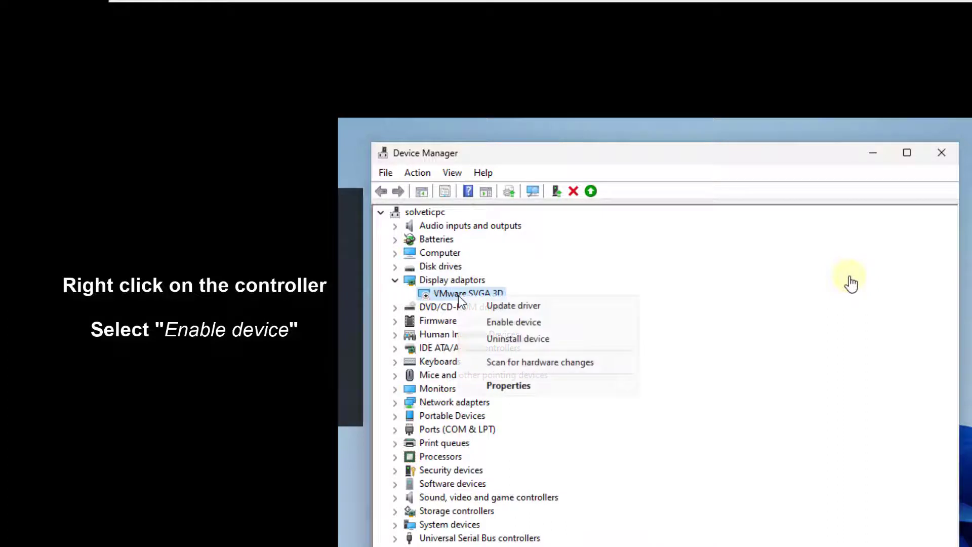
pyautogui.click(500, 325)
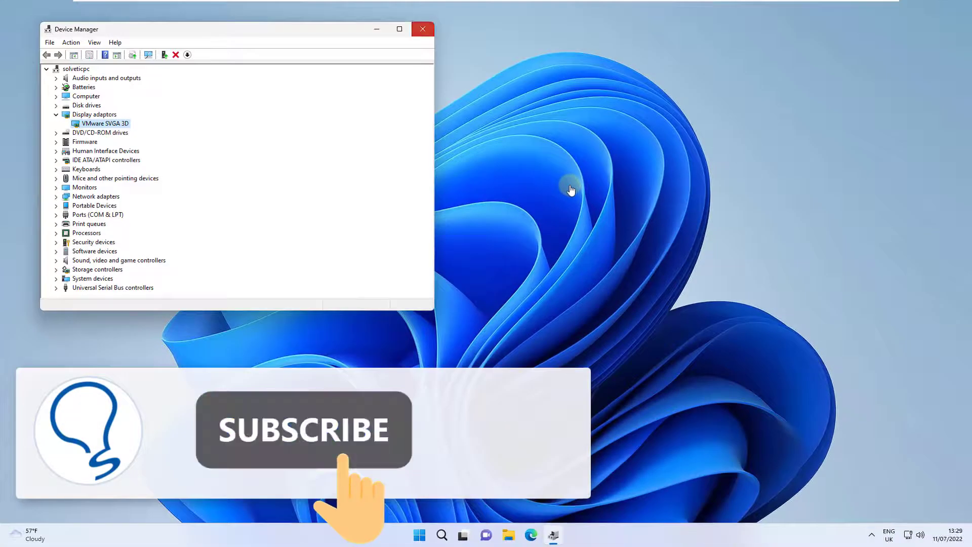
pyautogui.click(423, 29)
# - Open the Widgets board, look through its feed to check that content loads, and close the board
pyautogui.click(31, 535)
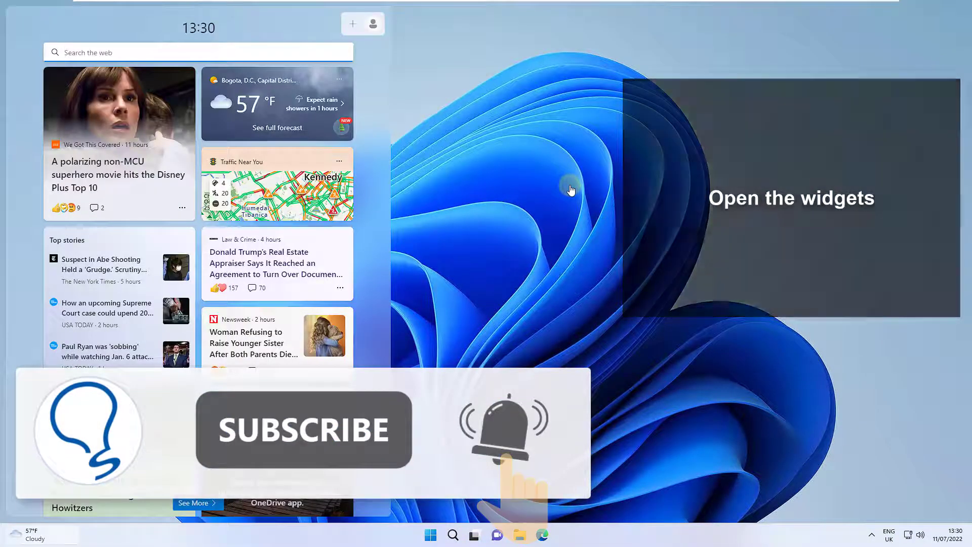
pyautogui.scroll(-10, 198, 217)
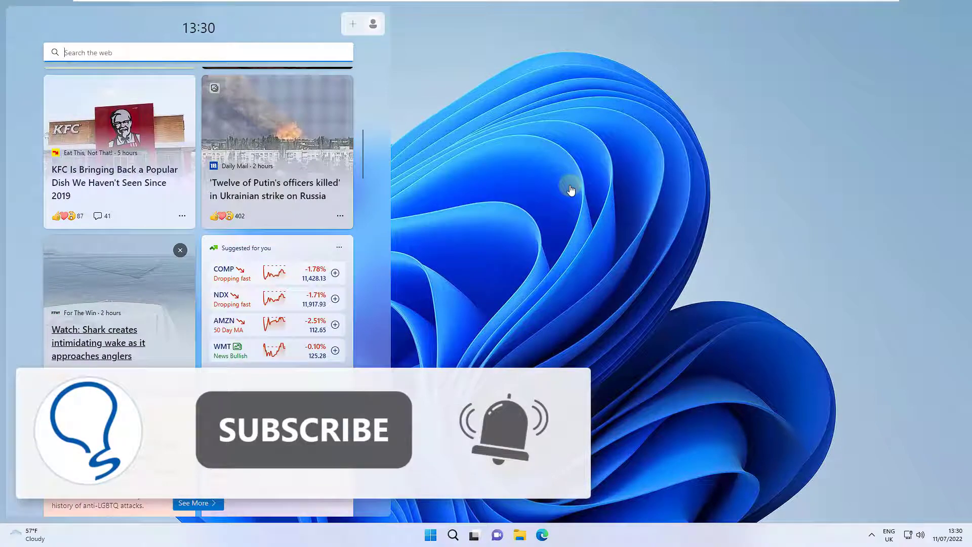
pyautogui.scroll(10, 102, 339)
pyautogui.click(571, 191)
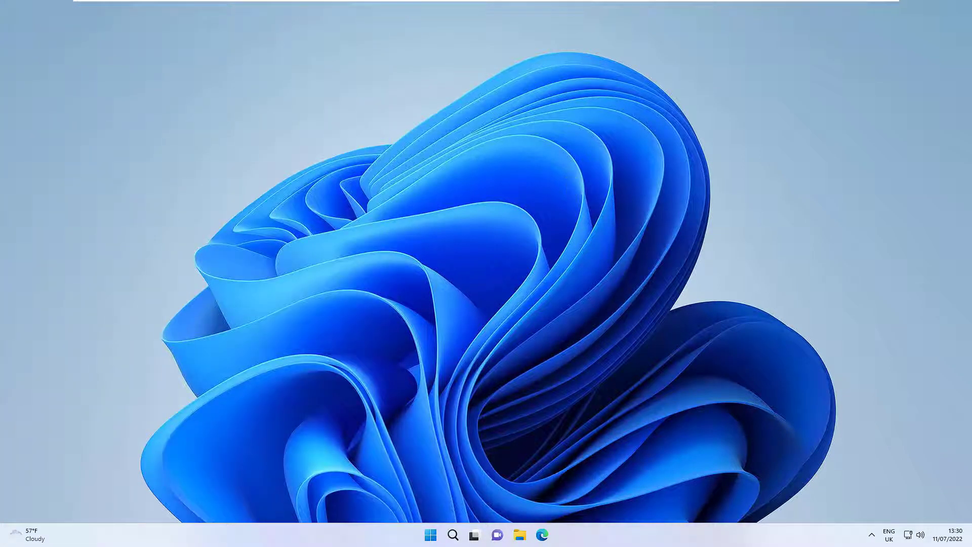